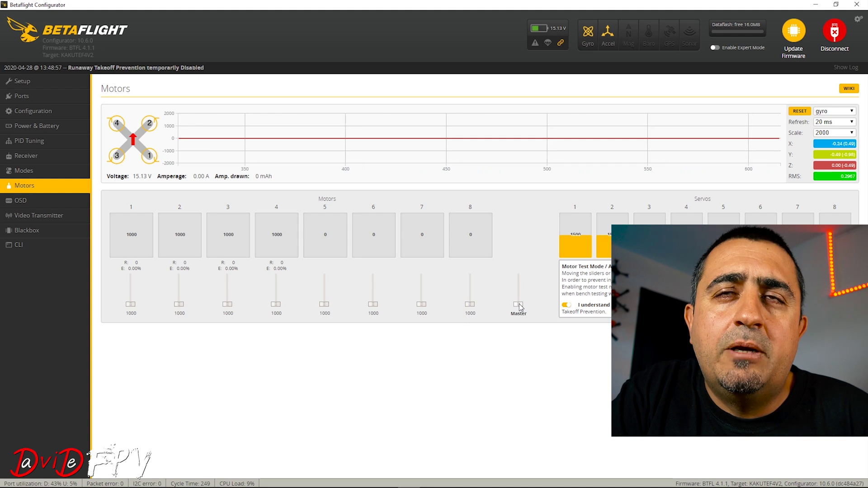
Test-spin all four motors together with the master slider, raising it to 1185, lowering it to 1089 and stopping them.
left_click_drag(520, 305, 521, 299)
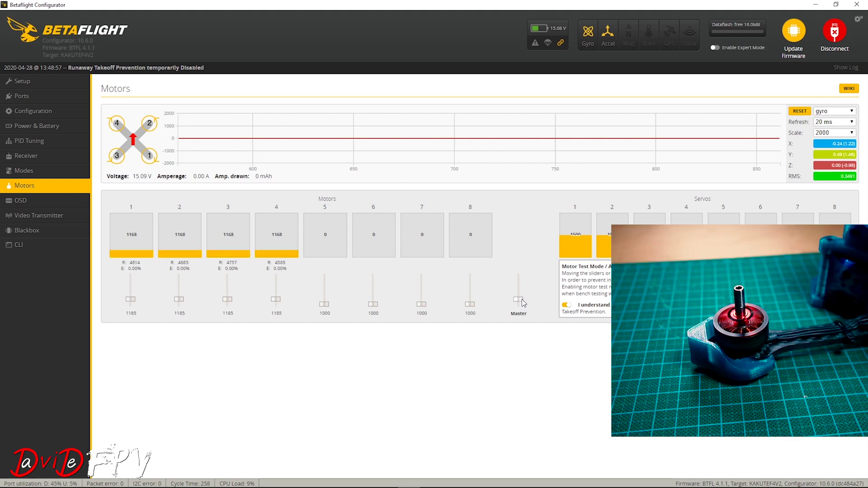
left_click_drag(522, 299, 526, 303)
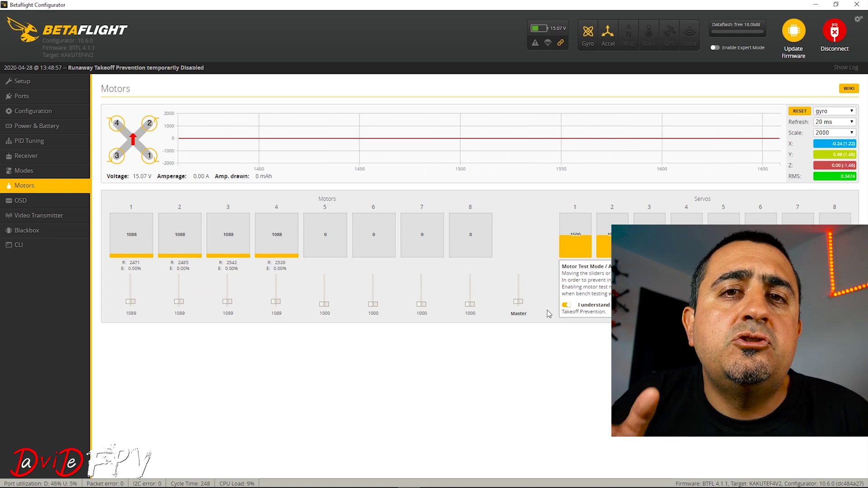
left_click_drag(516, 301, 514, 312)
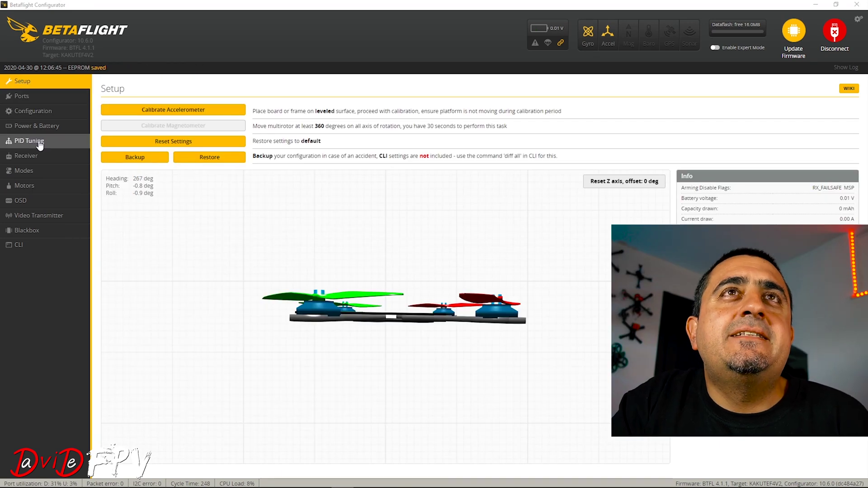
Open the filter settings of PID Tuning at the Gyro RPM Filter and Dynamic Notch Filter sections.
left_click(40, 142)
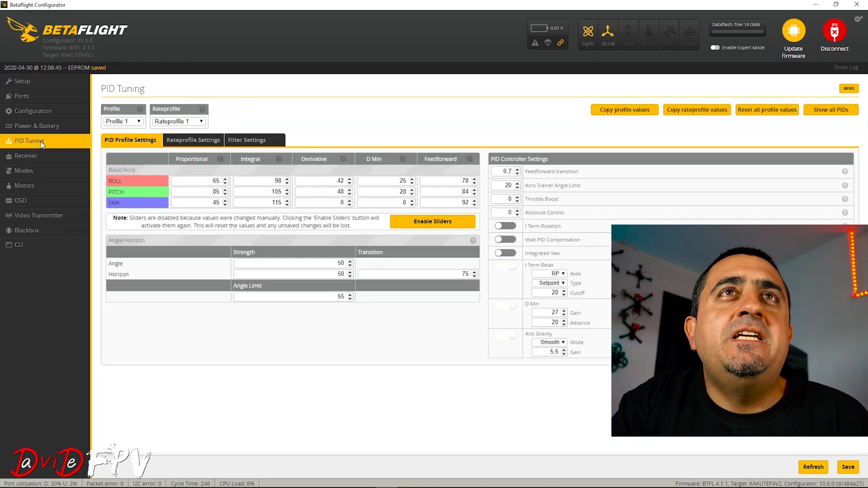
left_click(248, 144)
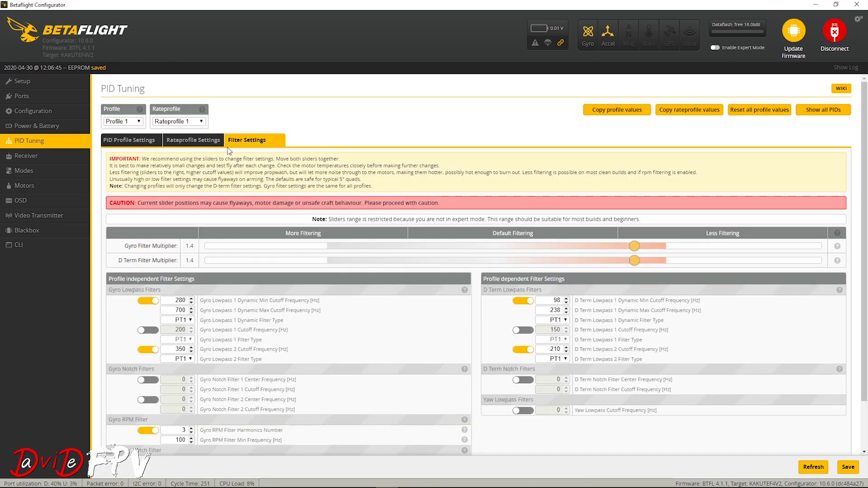
left_click_drag(866, 241, 863, 291)
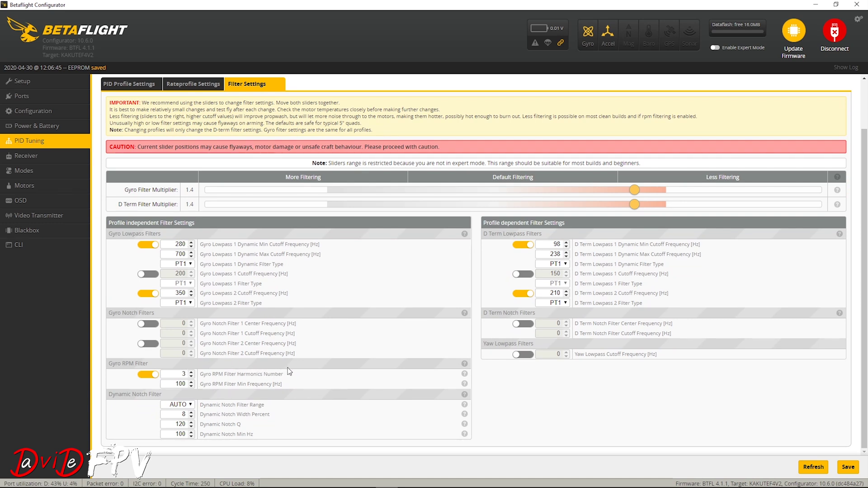
Examine the Gyro RPM Filter and Dynamic Notch Filter sections.
left_click_drag(108, 364, 146, 365)
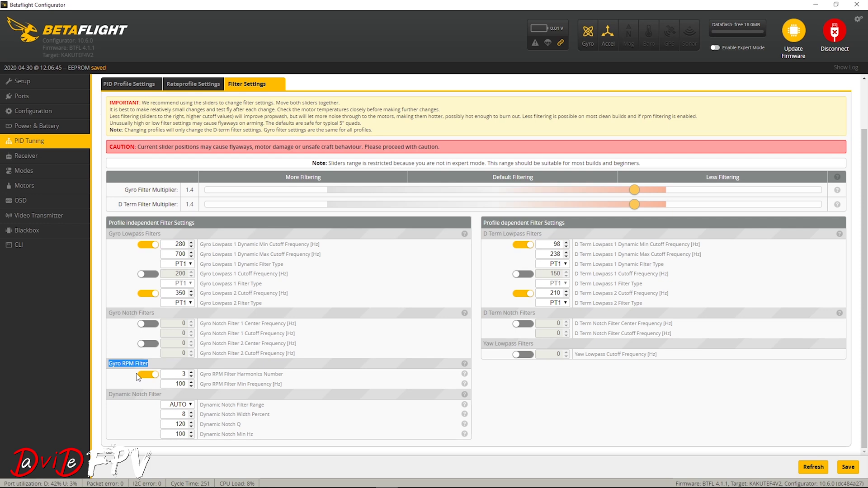
left_click_drag(111, 395, 155, 396)
left_click(163, 396)
triple_click(162, 396)
left_click(277, 407)
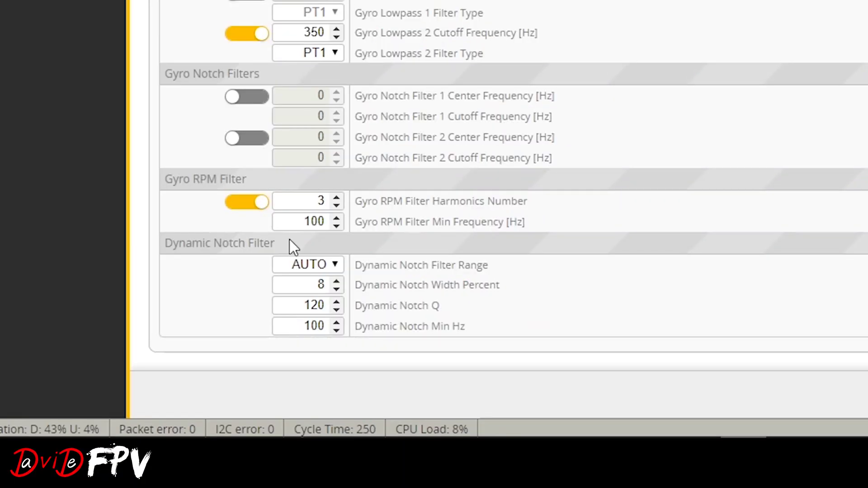
Switch the Gyro RPM Filter off and back on.
left_click(240, 208)
left_click(247, 206)
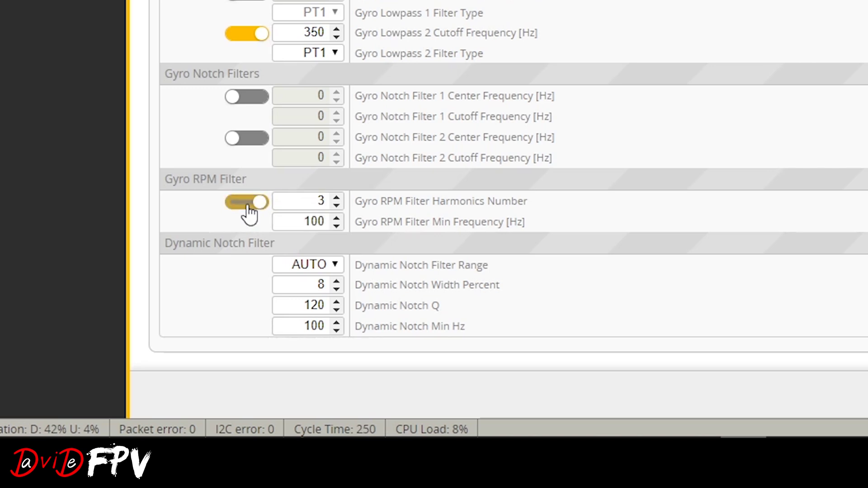
left_click(248, 206)
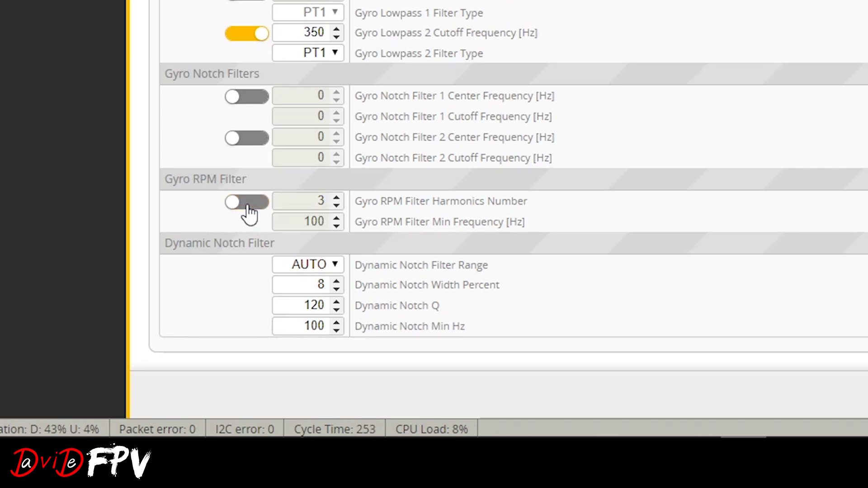
left_click(249, 210)
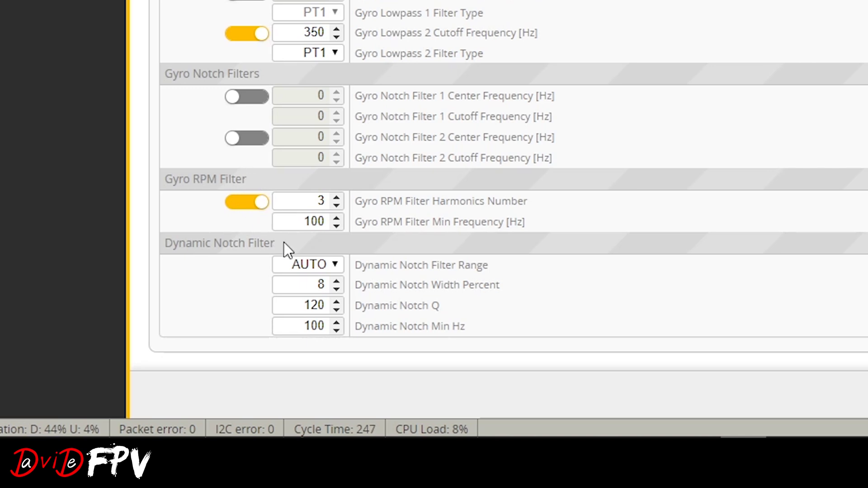
Try 1, 2 and 3 as the Gyro RPM Filter Harmonics Number.
left_click_drag(318, 200, 331, 200)
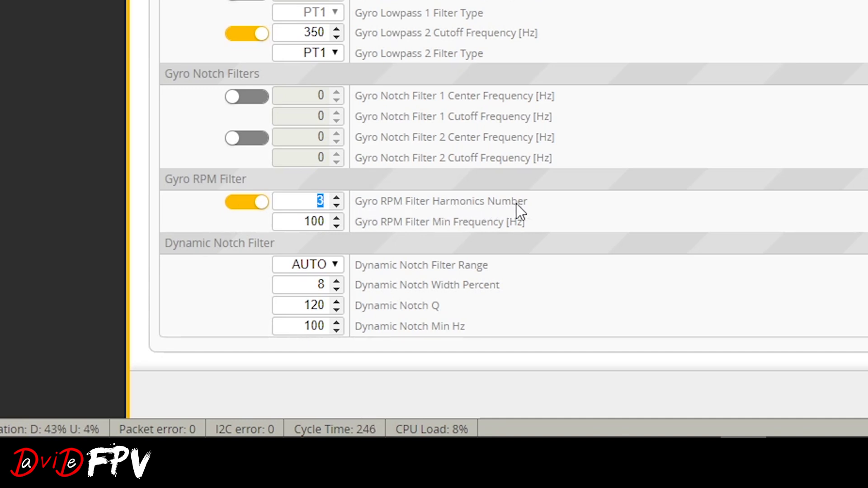
left_click(394, 210)
type("1")
type("2")
type("3")
left_click_drag(424, 210, 421, 211)
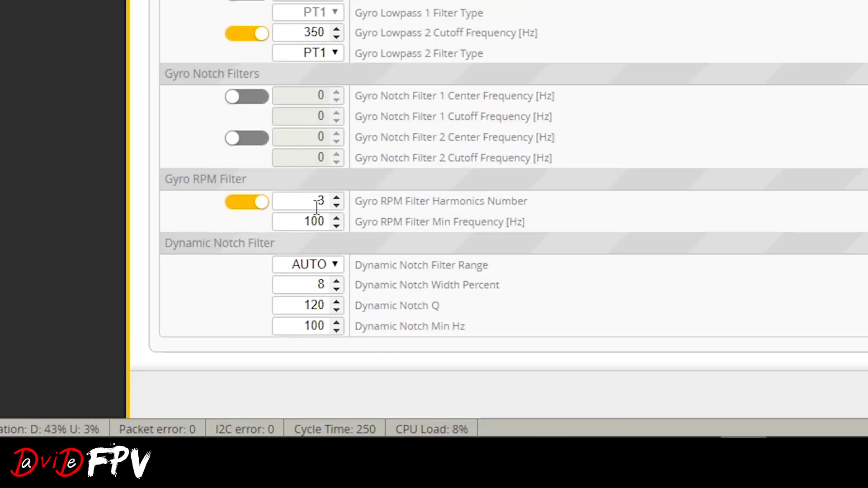
Set the Gyro RPM Filter Harmonics Number to 1 and check the filter's minimum frequency.
double_click(301, 202)
type("1")
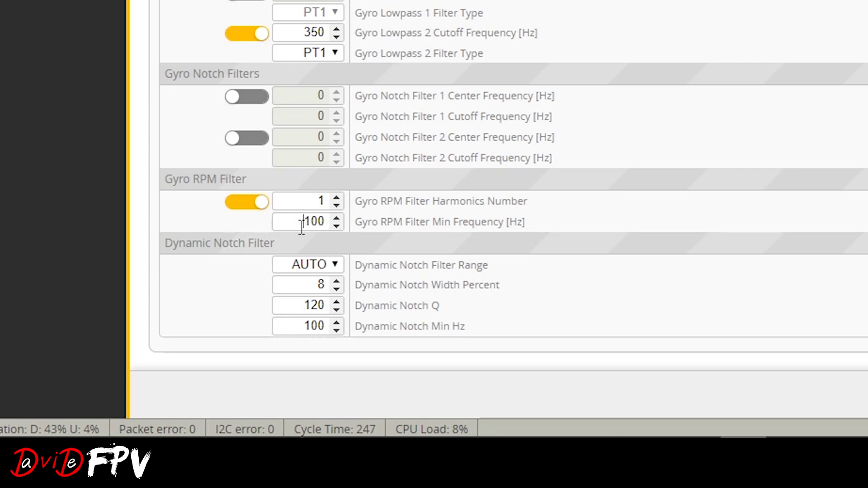
left_click_drag(302, 225, 332, 229)
left_click(553, 223)
Try LOW, MEDIUM and HIGH as the Dynamic Notch Filter Range.
left_click_drag(165, 244, 277, 240)
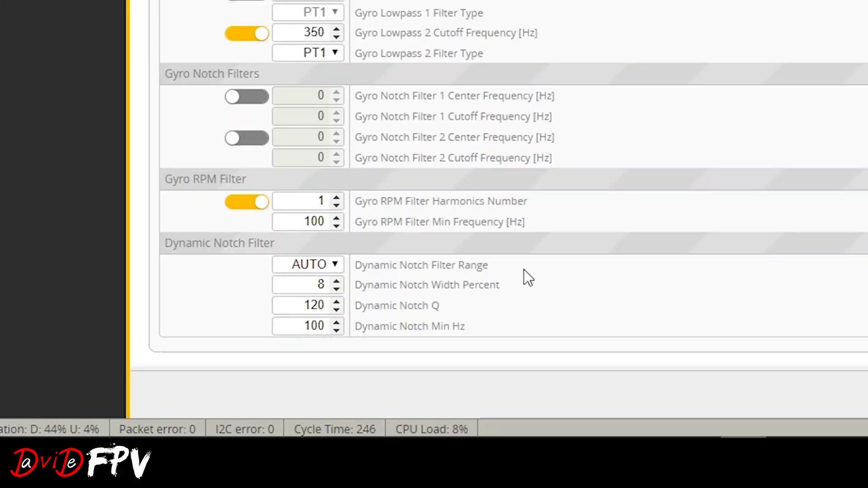
left_click_drag(488, 265, 354, 262)
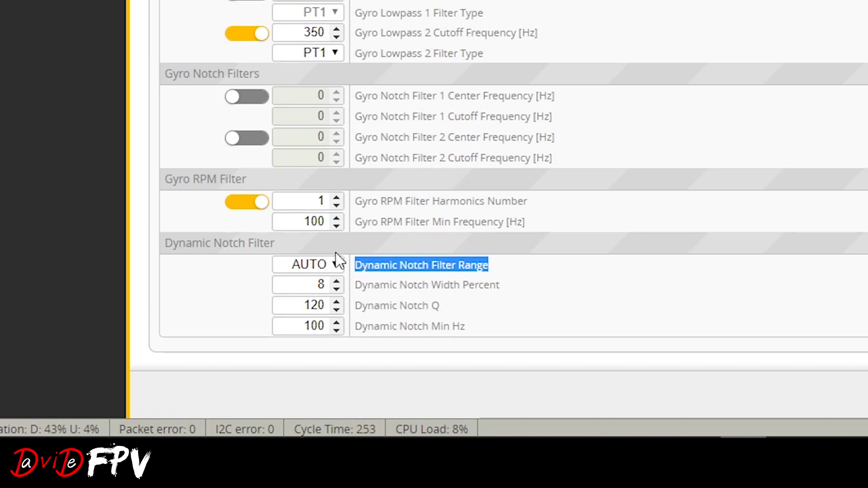
left_click(337, 266)
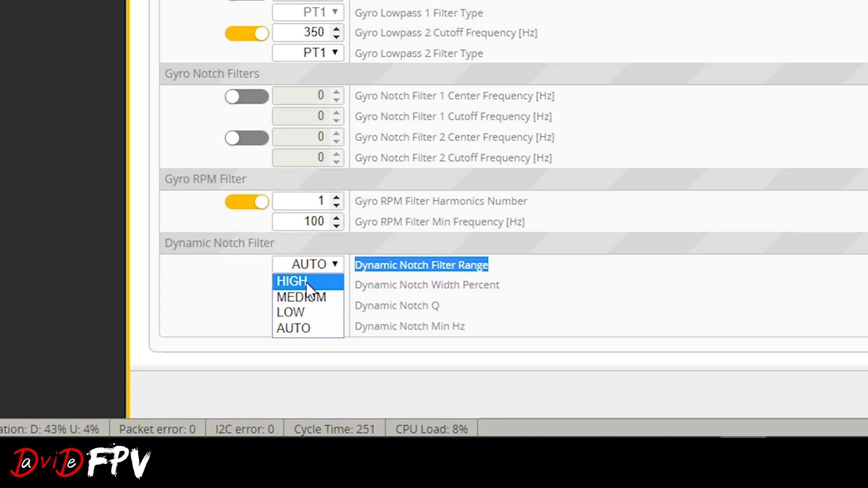
left_click(306, 311)
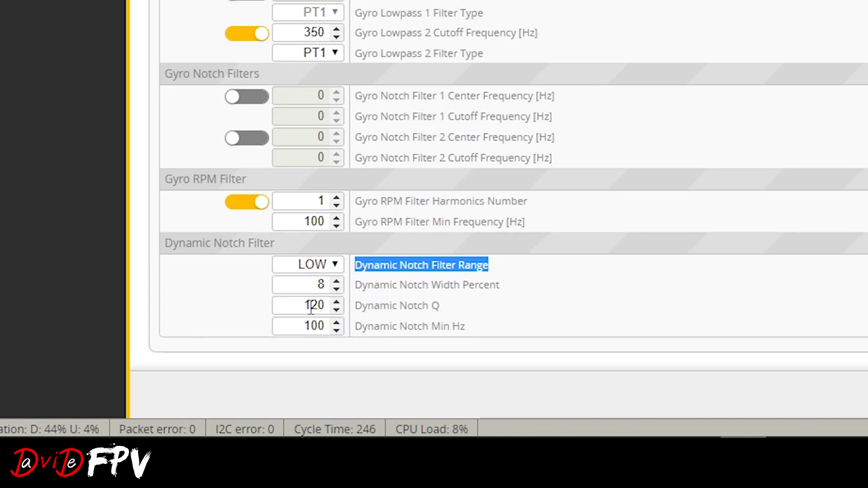
left_click(442, 265)
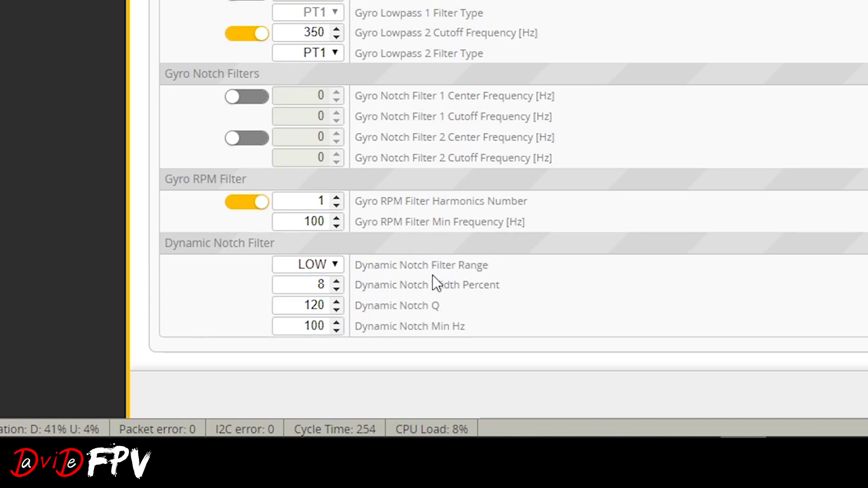
left_click(339, 265)
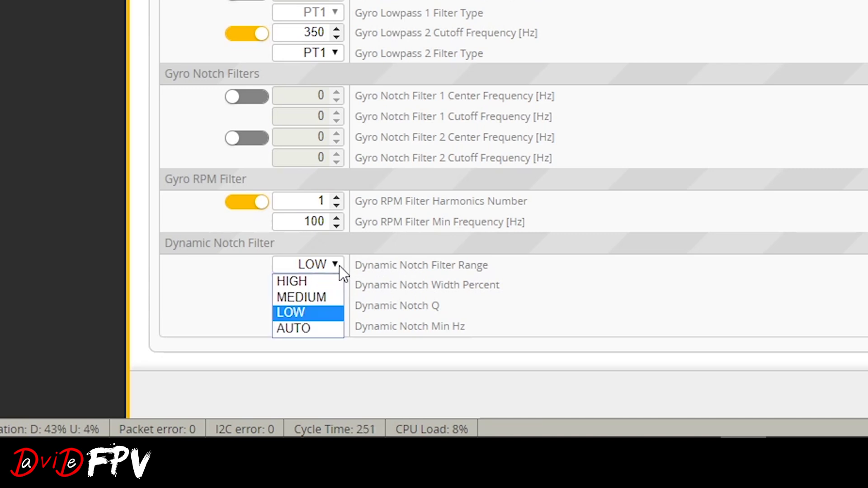
left_click(329, 299)
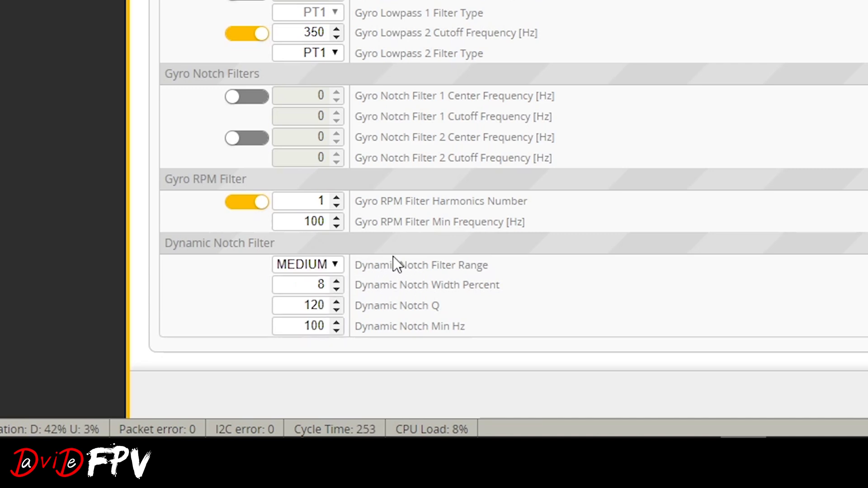
left_click(339, 265)
left_click(335, 280)
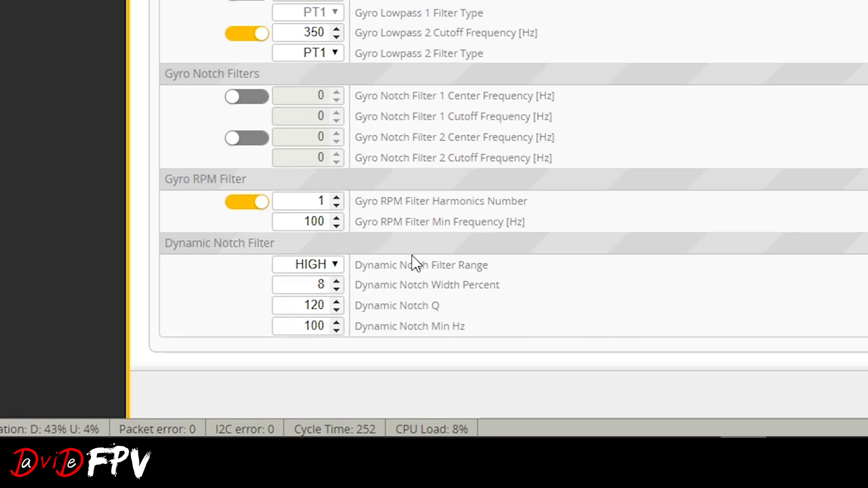
Set the Dynamic Notch Filter Range to LOW.
left_click(337, 265)
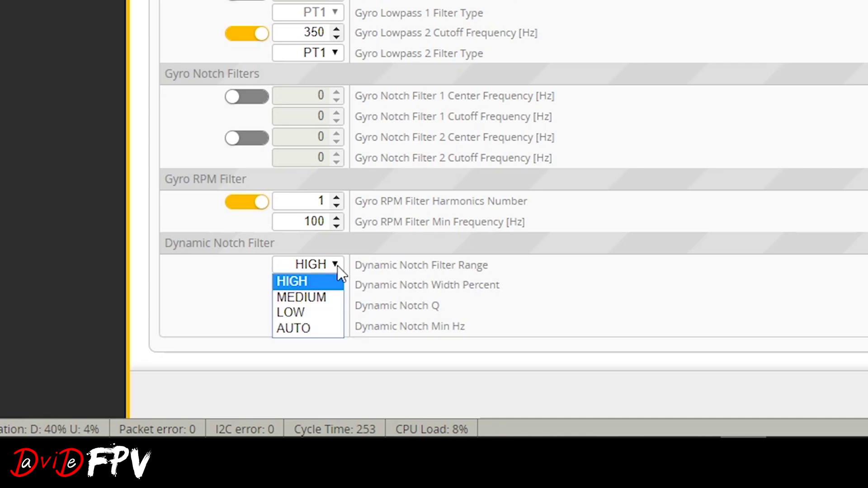
left_click(305, 312)
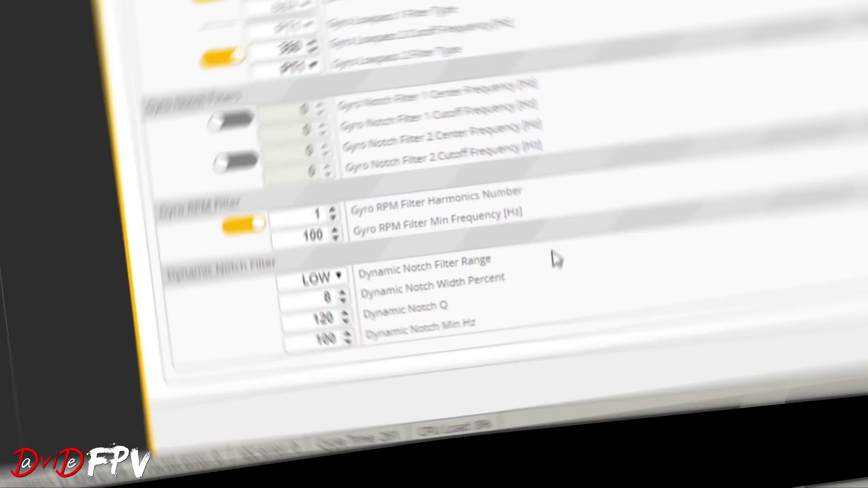